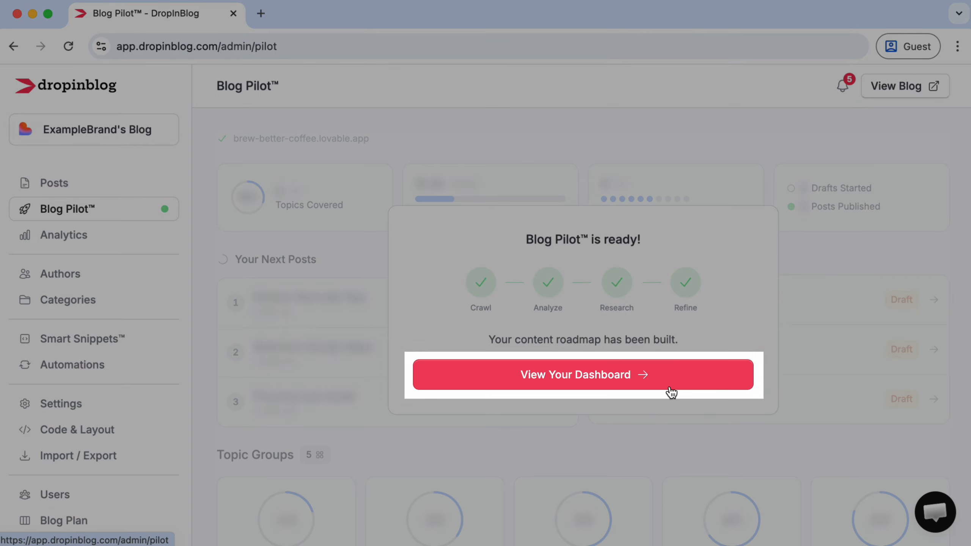
Open the Blog Pilot dashboard, look over the suggested next posts and open the full set of topic groups
left_click(670, 388)
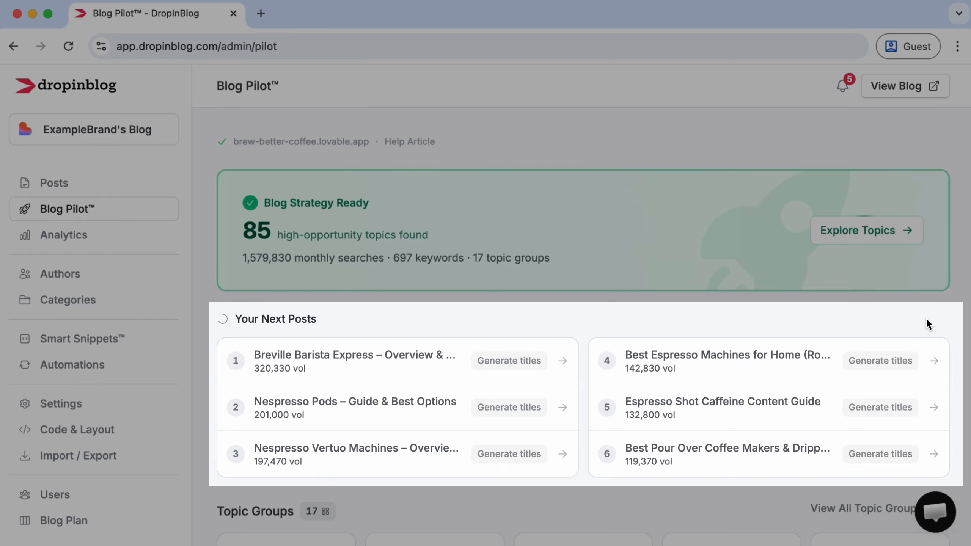
scroll(927, 320, "down", 3)
scroll(926, 317, "down", 3)
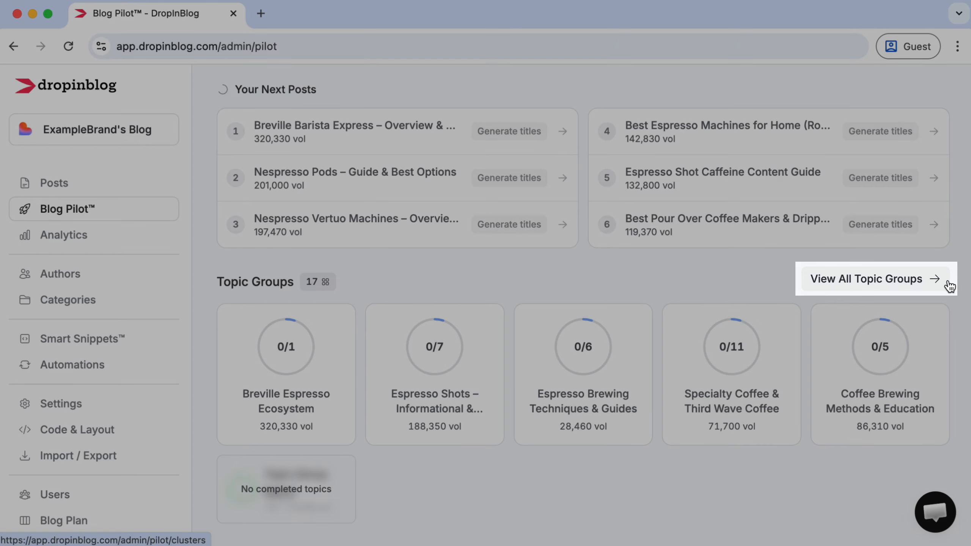
scroll(950, 286, "up", 4)
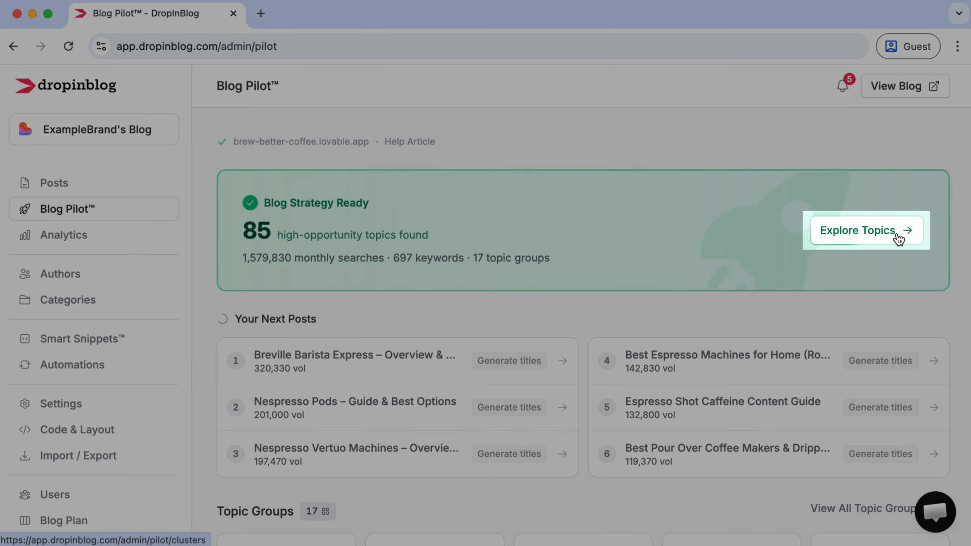
left_click(897, 236)
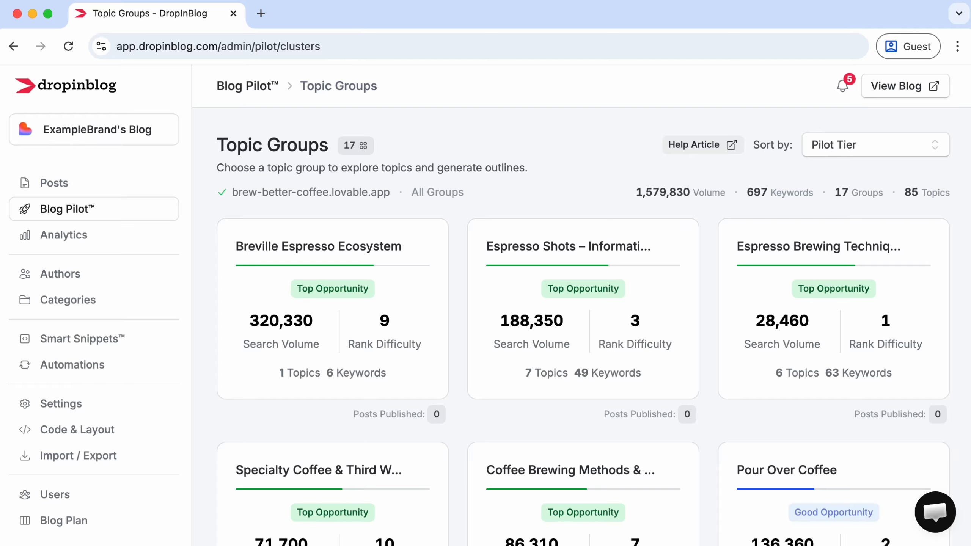
Review all the topic groups with their search volume, rank difficulty, and topic and keyword counts
scroll(953, 375, "down", 3)
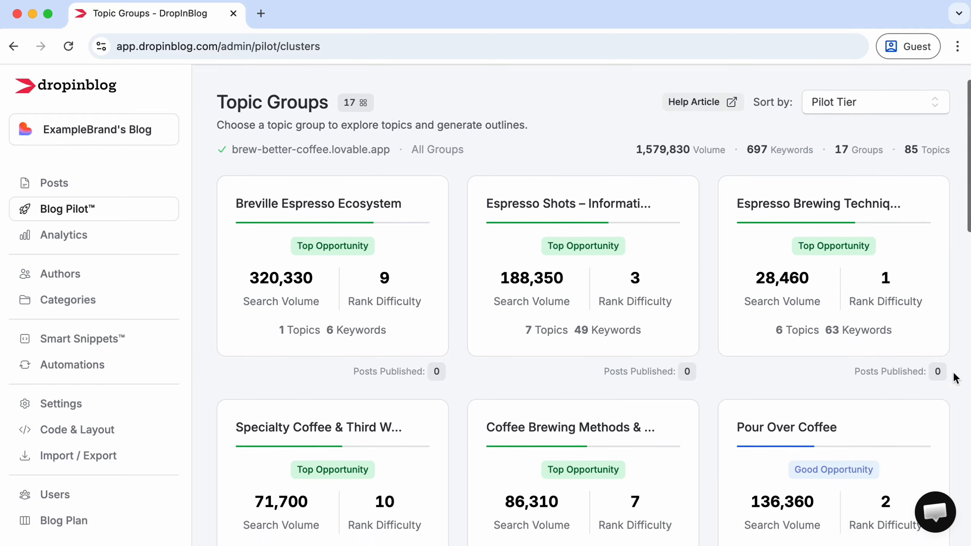
scroll(954, 377, "down", 5)
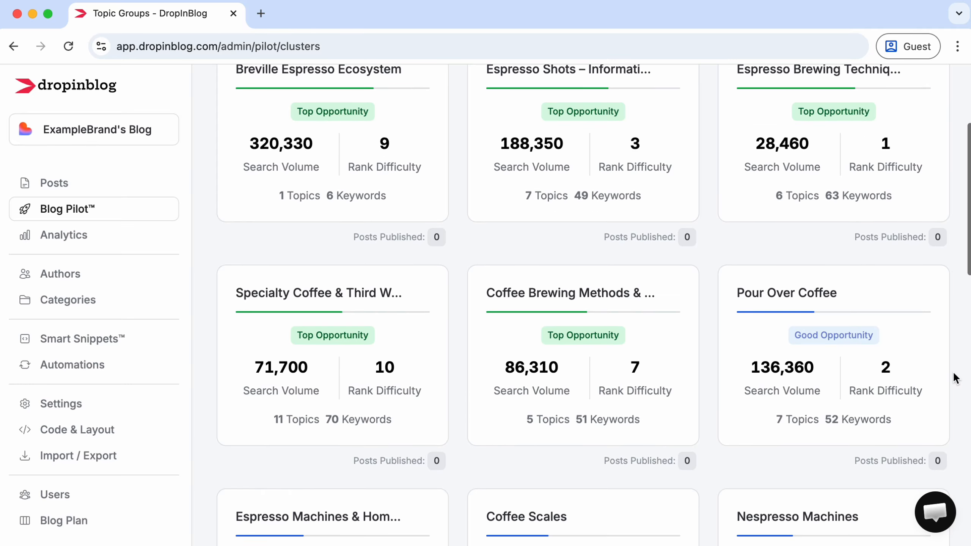
scroll(954, 379, "down", 8)
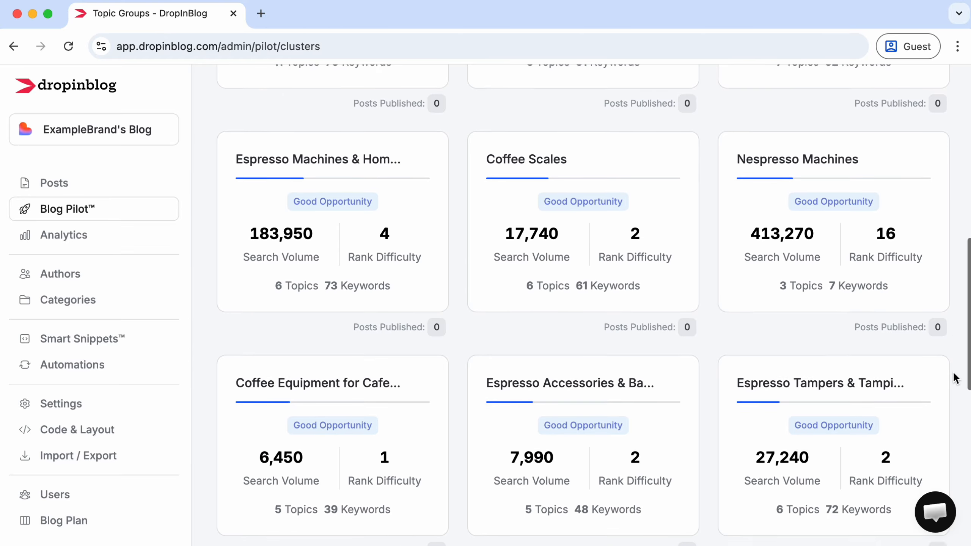
scroll(953, 378, "down", 10)
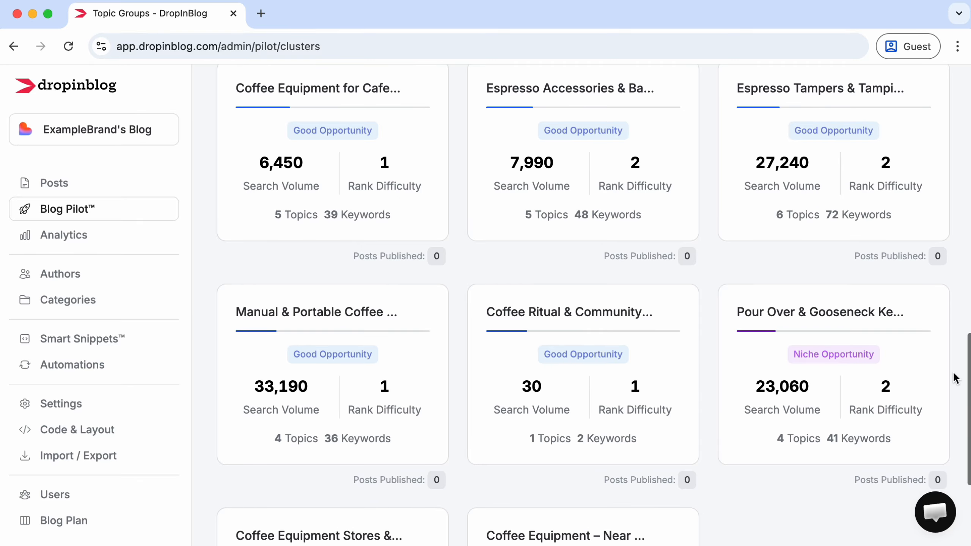
scroll(954, 378, "up", 20)
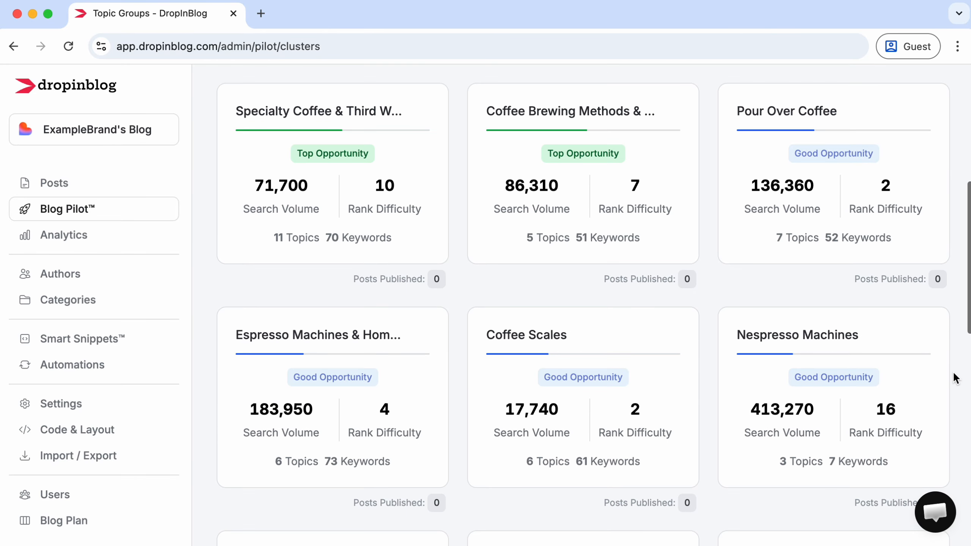
scroll(954, 375, "up", 2)
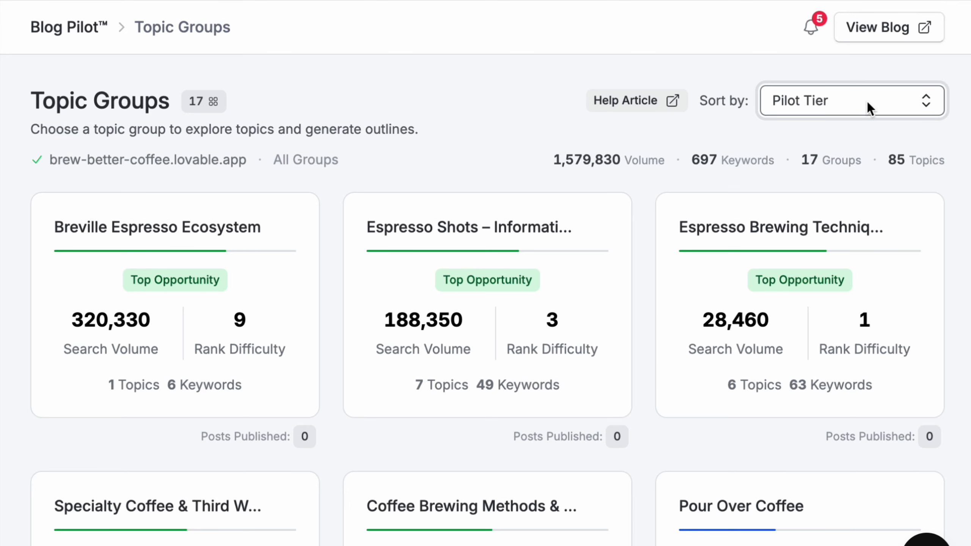
Check the Pilot Tier sort setting and compare the opportunity ratings across the topic groups
left_click(866, 101)
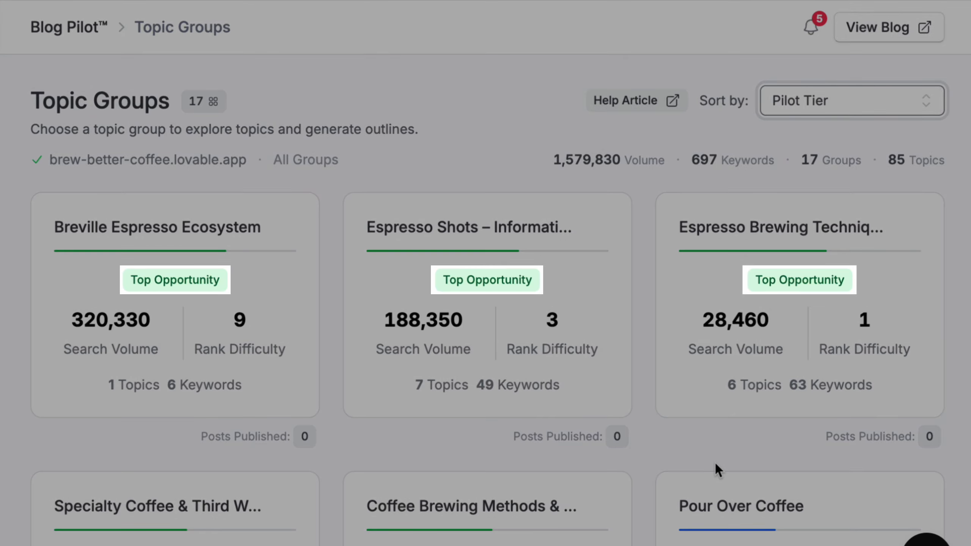
scroll(715, 461, "down", 10)
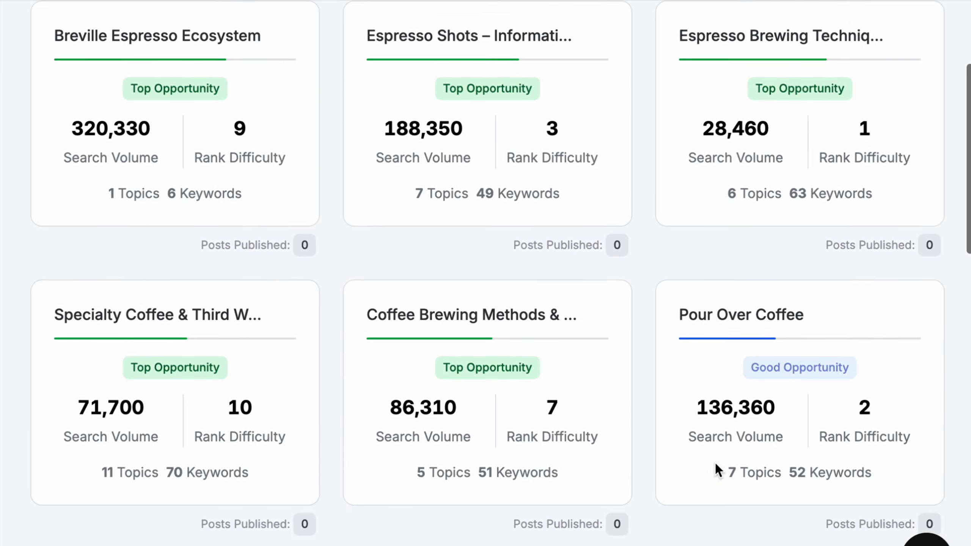
scroll(715, 464, "down", 17)
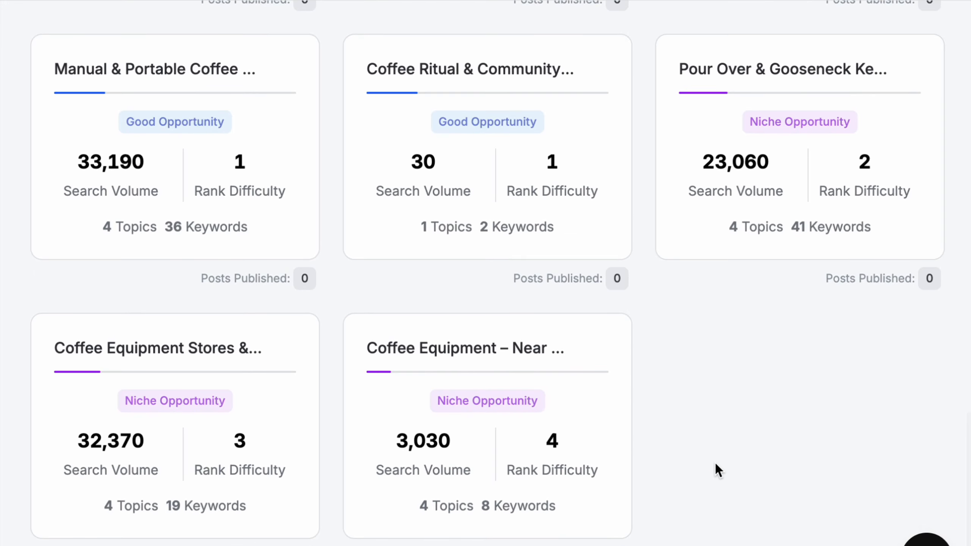
scroll(714, 462, "up", 4)
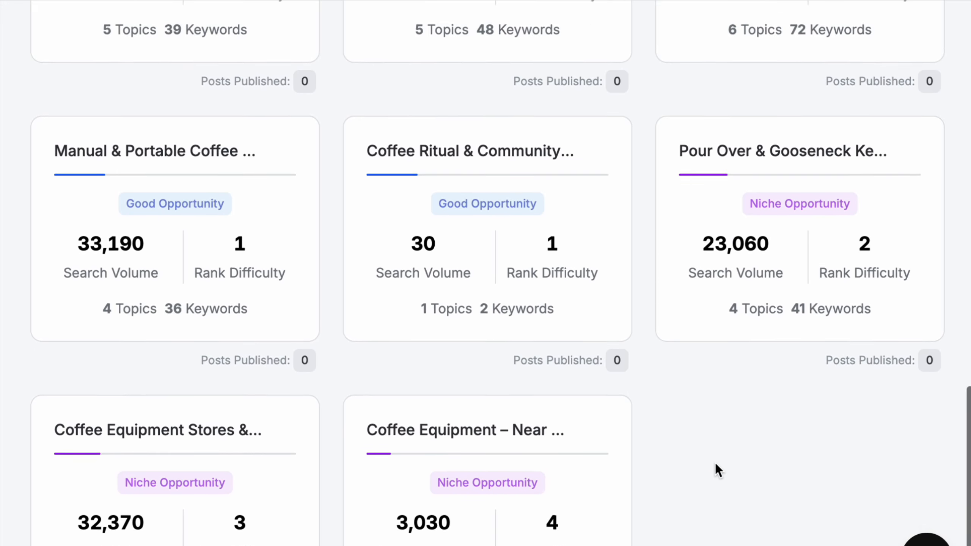
scroll(715, 464, "up", 8)
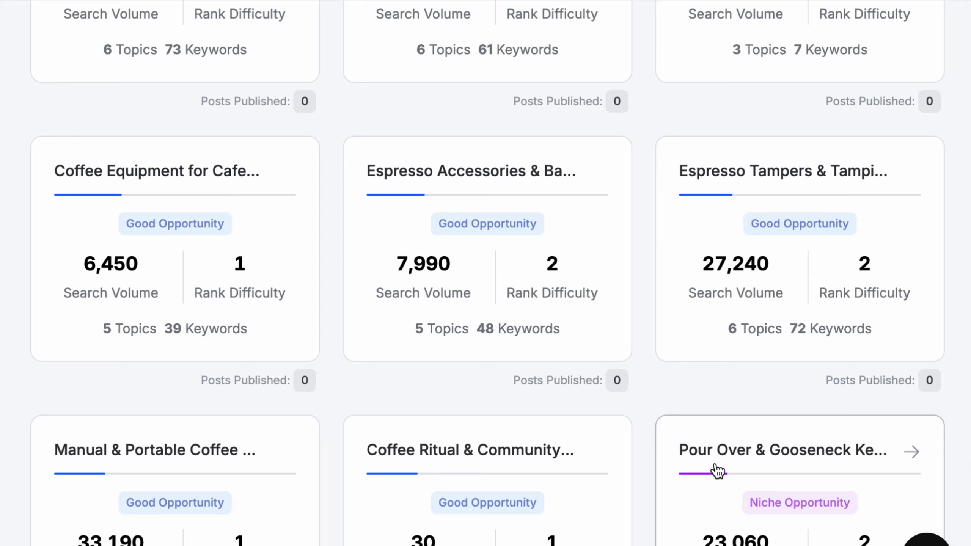
scroll(717, 469, "up", 6)
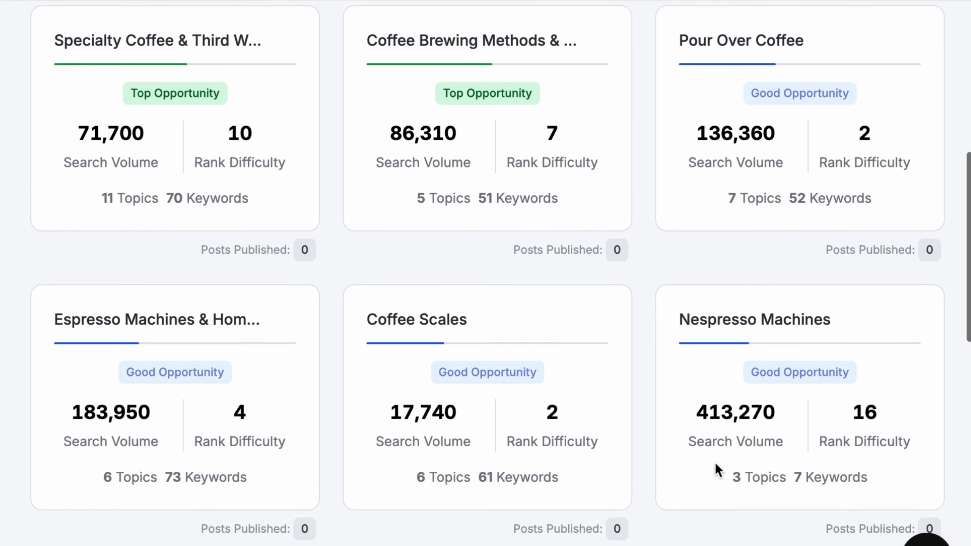
scroll(714, 463, "up", 3)
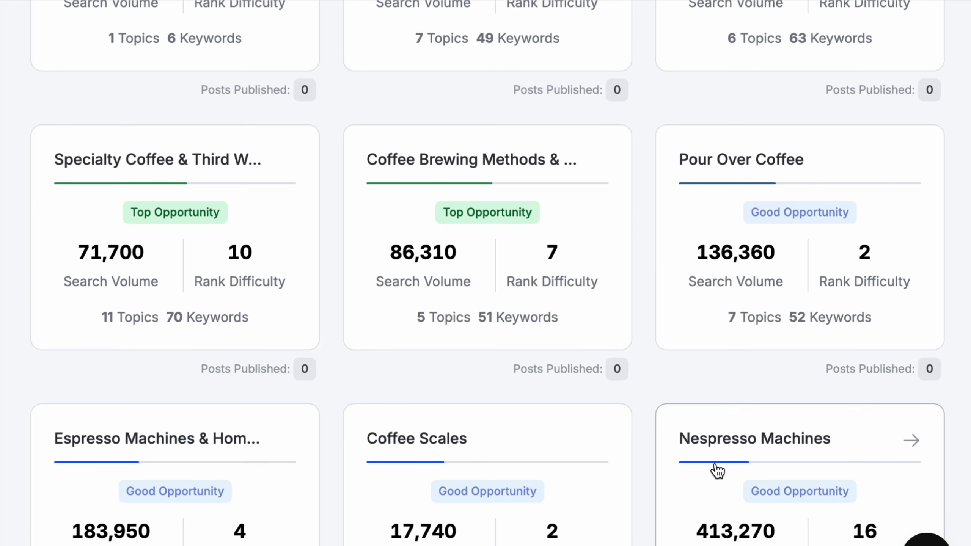
scroll(717, 470, "up", 8)
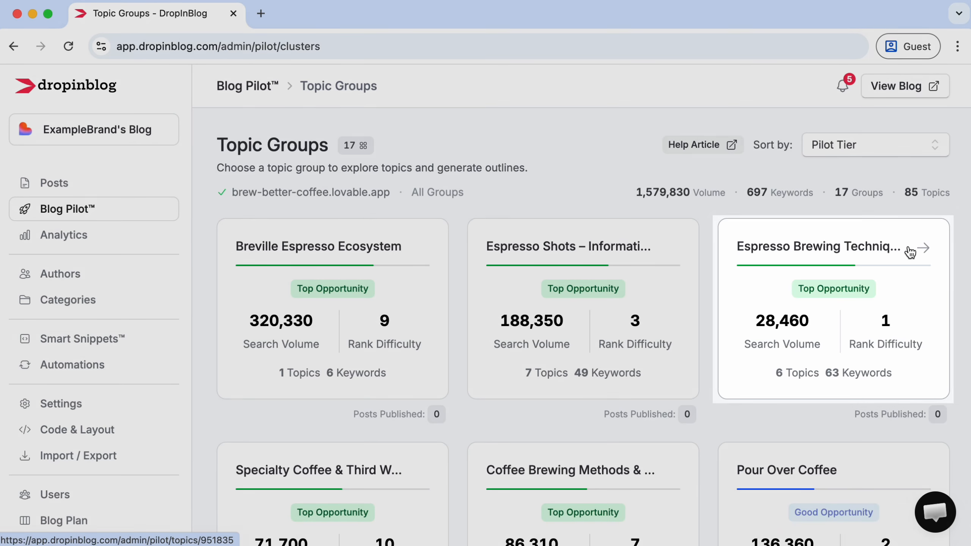
Open the Espresso Brewing Techniques & Guides topic group and review its topics and their keywords
left_click(911, 252)
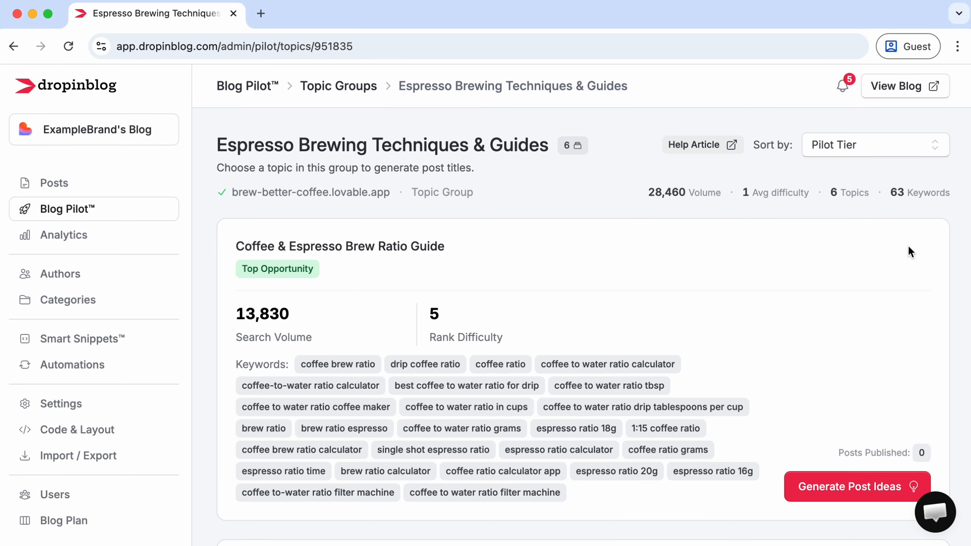
scroll(910, 253, "down", 4)
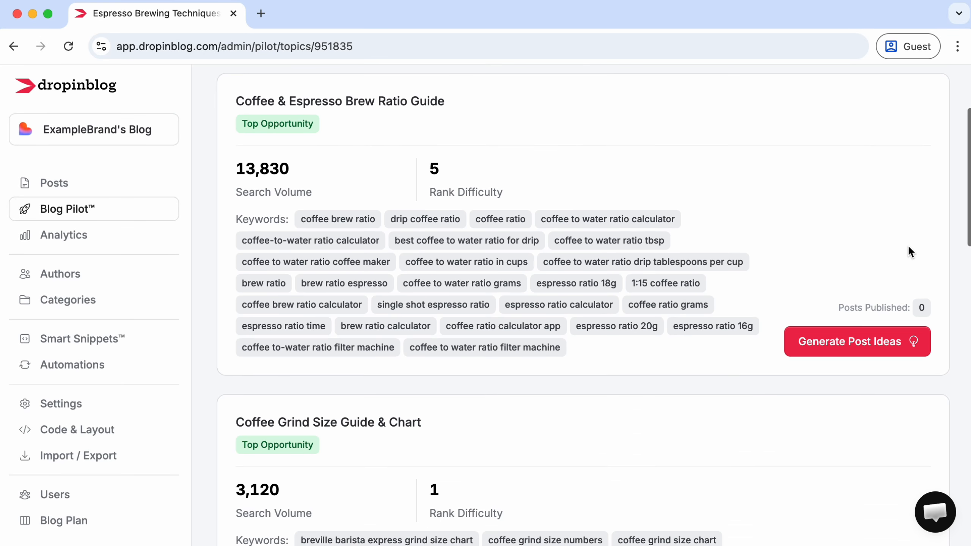
scroll(910, 249, "down", 4)
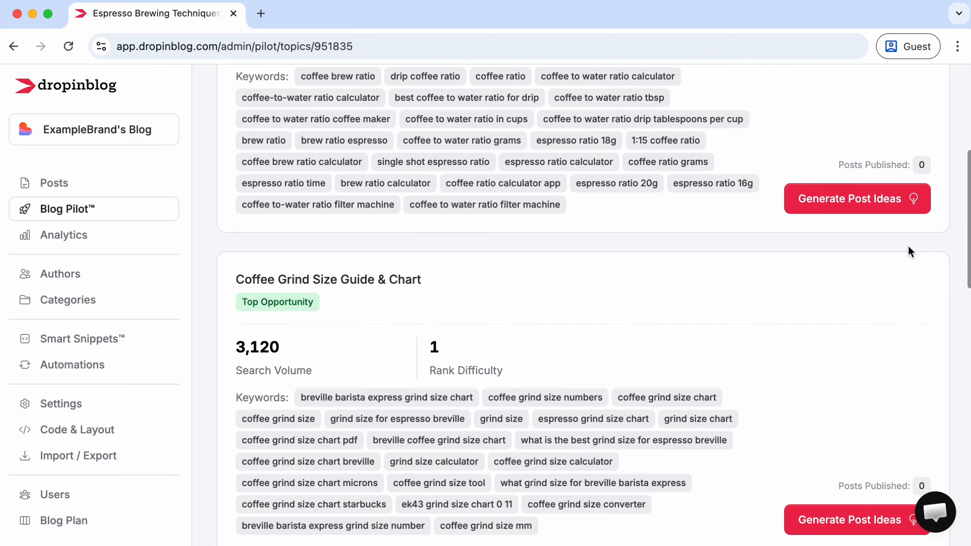
scroll(910, 252, "down", 4)
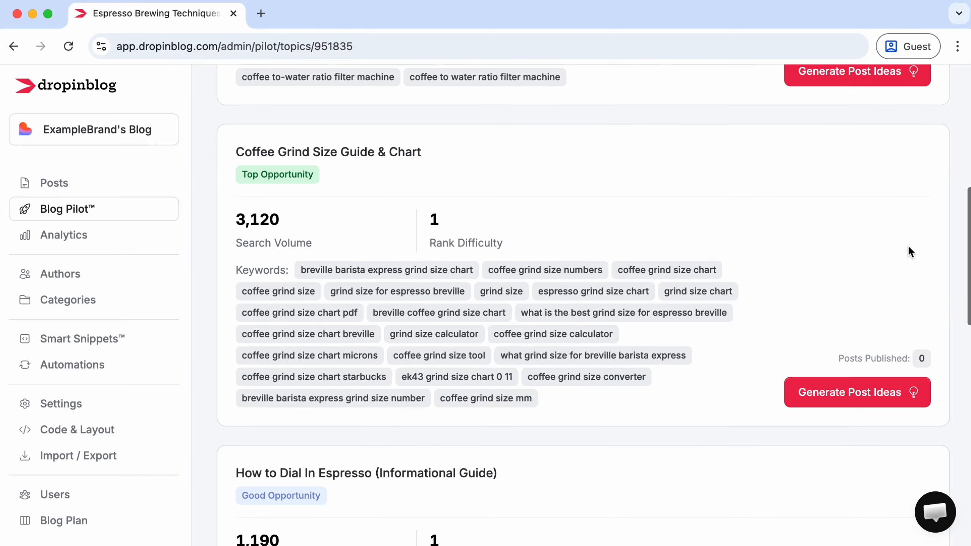
scroll(909, 248, "down", 6)
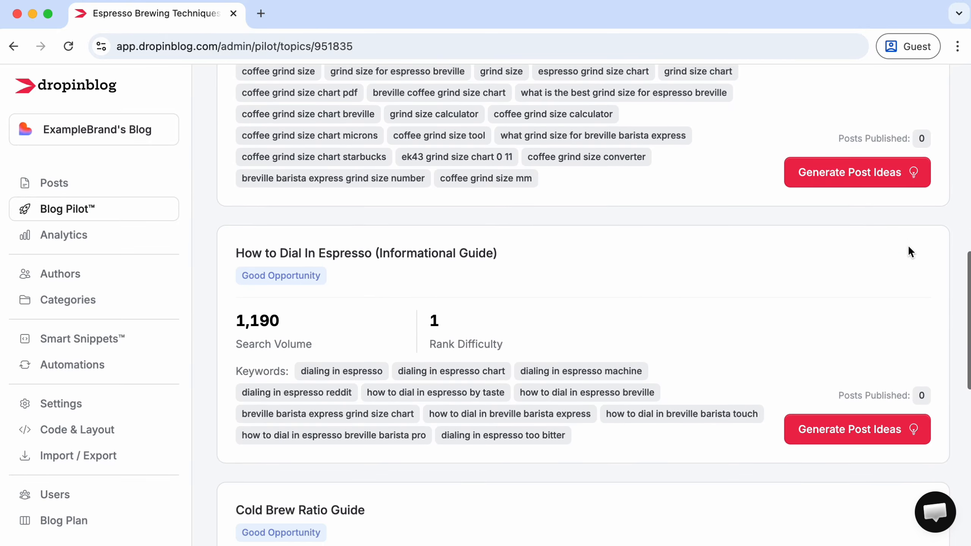
scroll(910, 251, "down", 5)
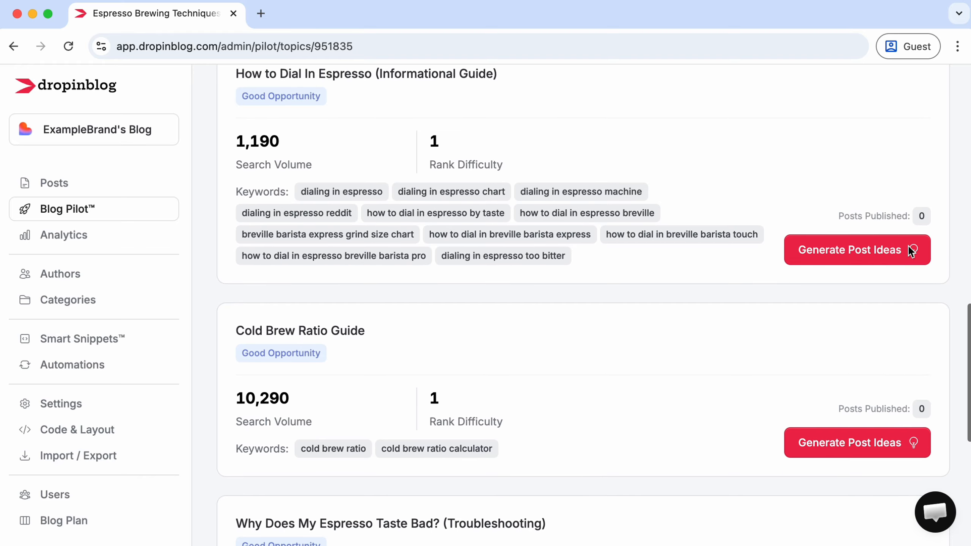
scroll(908, 245, "down", 2)
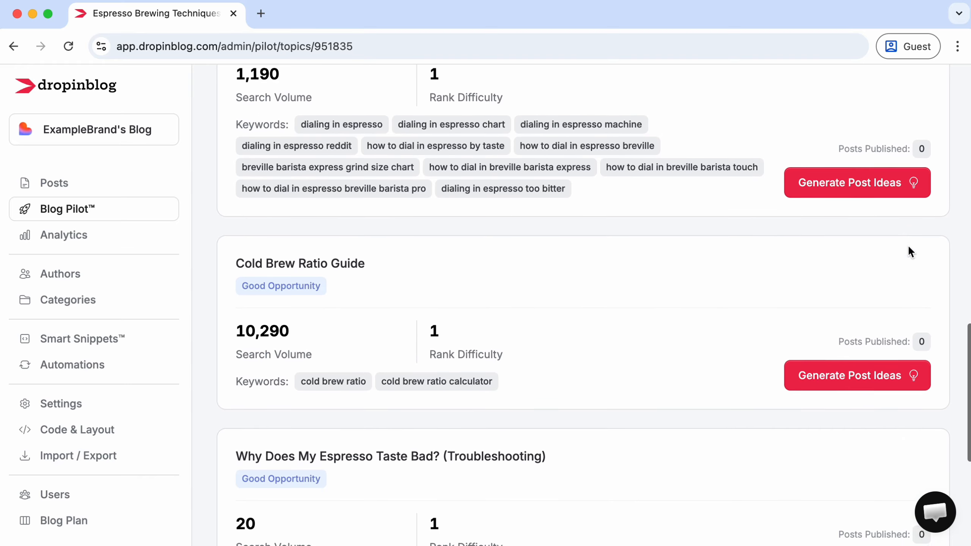
scroll(910, 252, "down", 3)
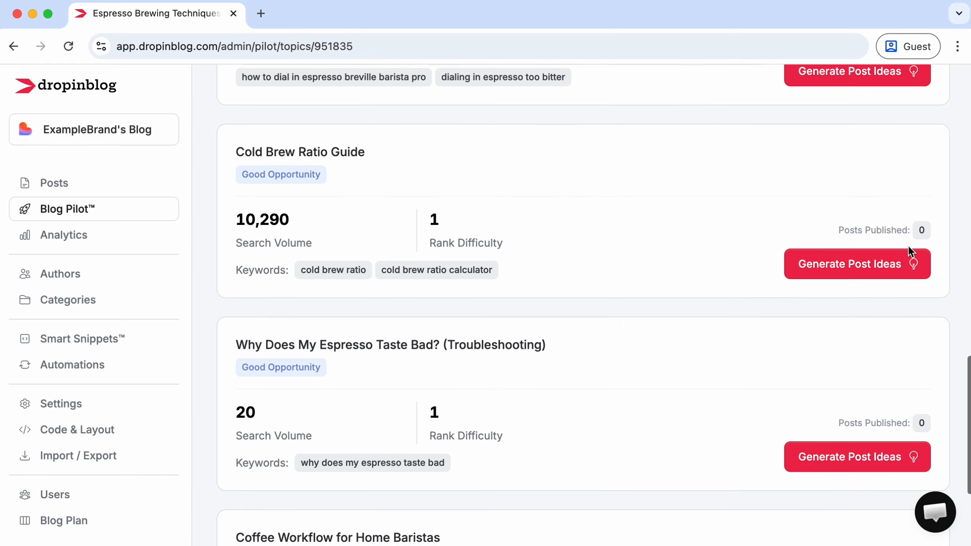
scroll(911, 251, "down", 2)
scroll(911, 251, "down", 2)
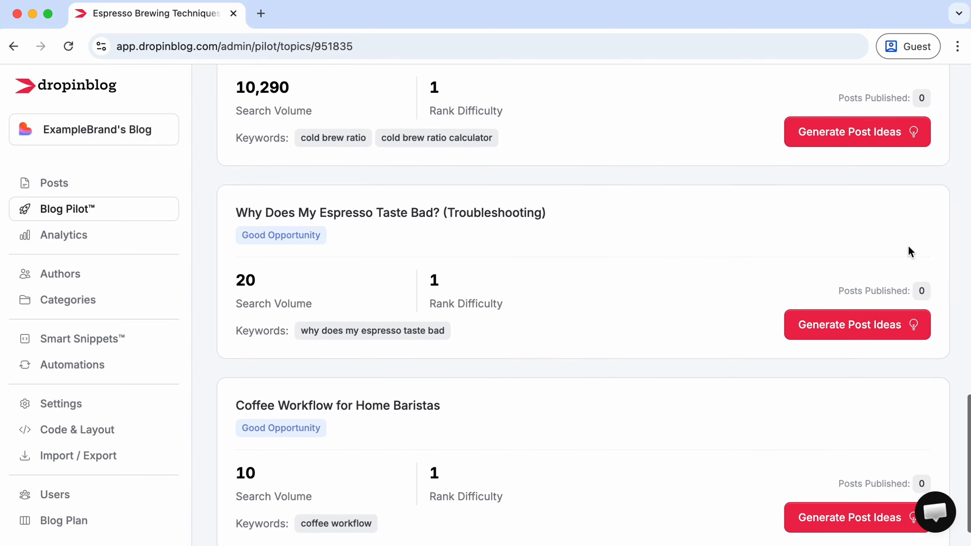
scroll(910, 252, "up", 10)
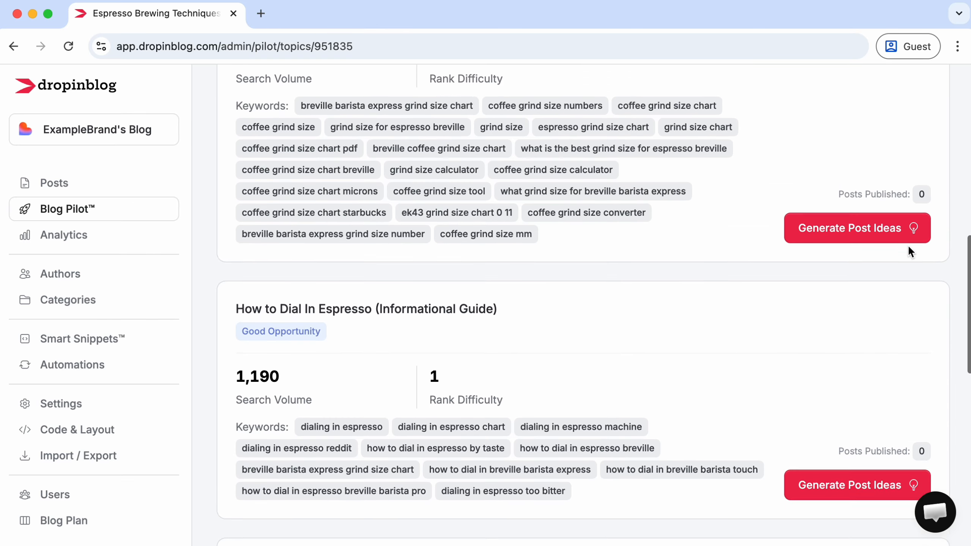
scroll(909, 248, "up", 10)
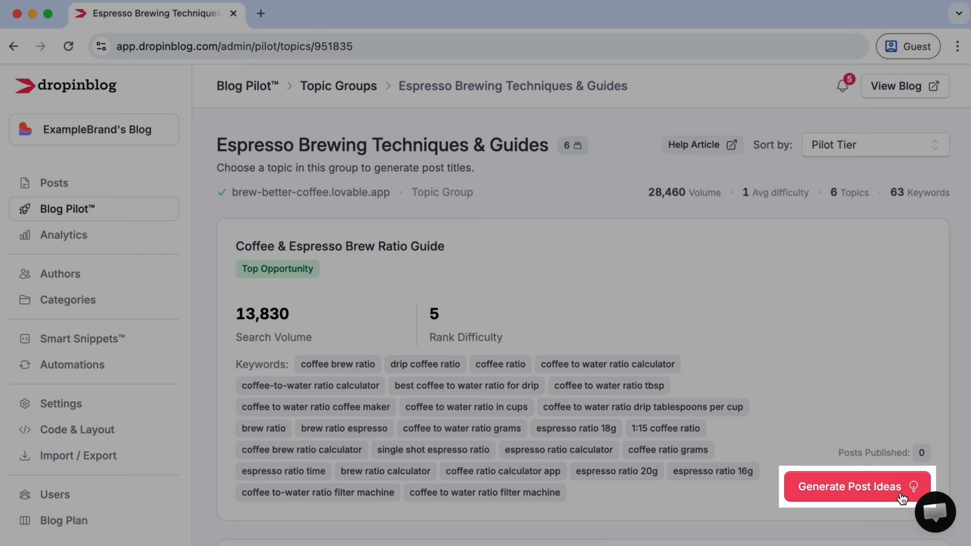
Generate post ideas for the Coffee & Espresso Brew Ratio Guide topic and outlines for "Coffee Brew Ratio: The Complete Beginner's Guide"
left_click(902, 495)
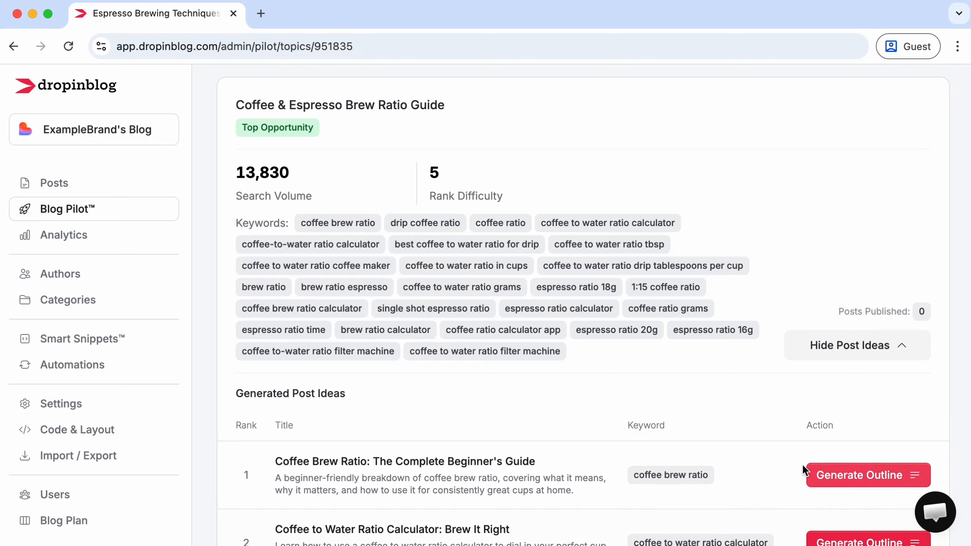
scroll(795, 447, "down", 3)
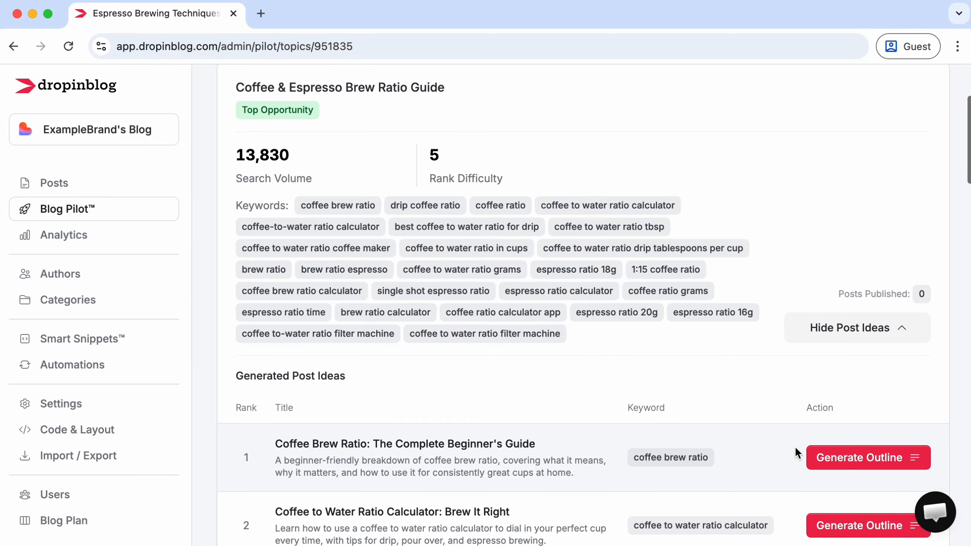
scroll(796, 446, "down", 2)
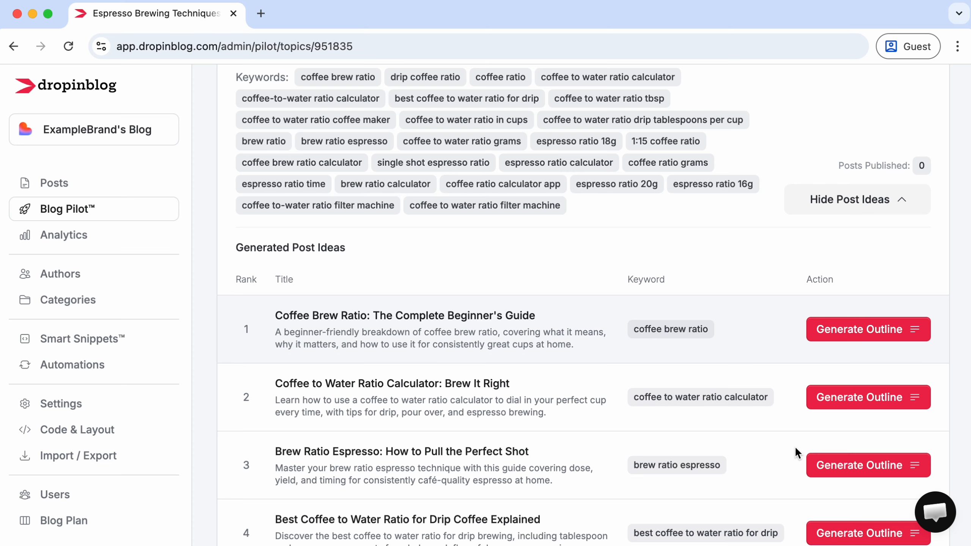
scroll(796, 449, "down", 3)
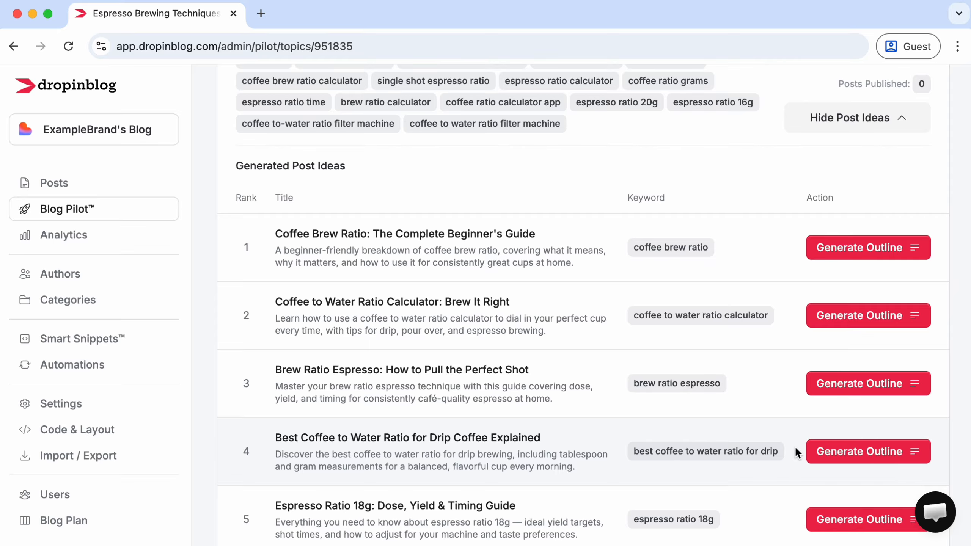
scroll(795, 447, "down", 4)
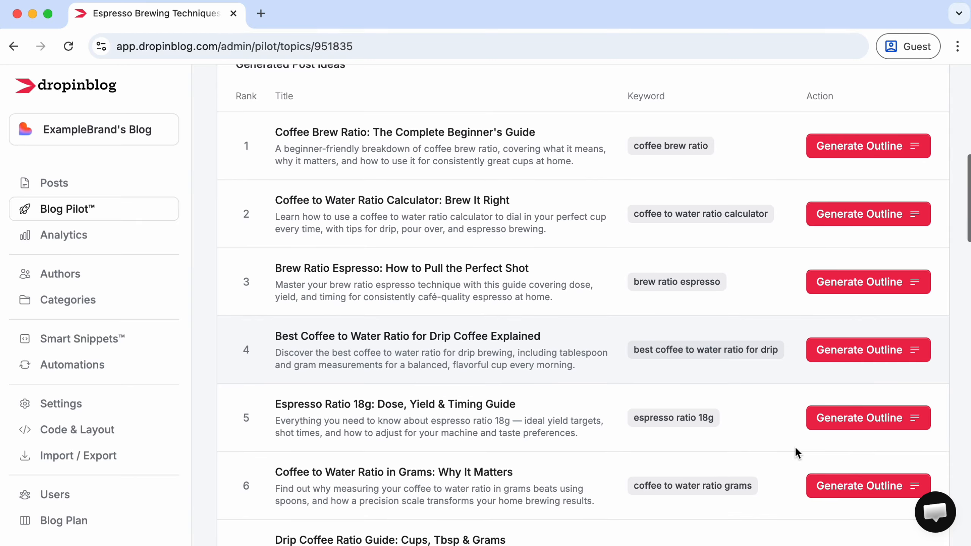
left_click(845, 153)
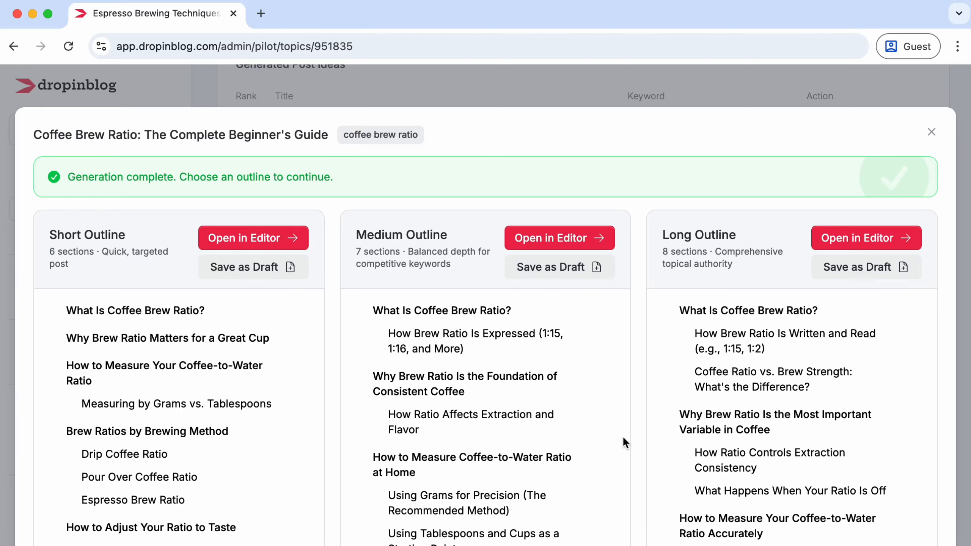
Compare the short, medium and long outlines and open the medium outline's "Why Brew Ratio Is the Foundation of Consistent Coffee" heading for editing
scroll(624, 439, "down", 5)
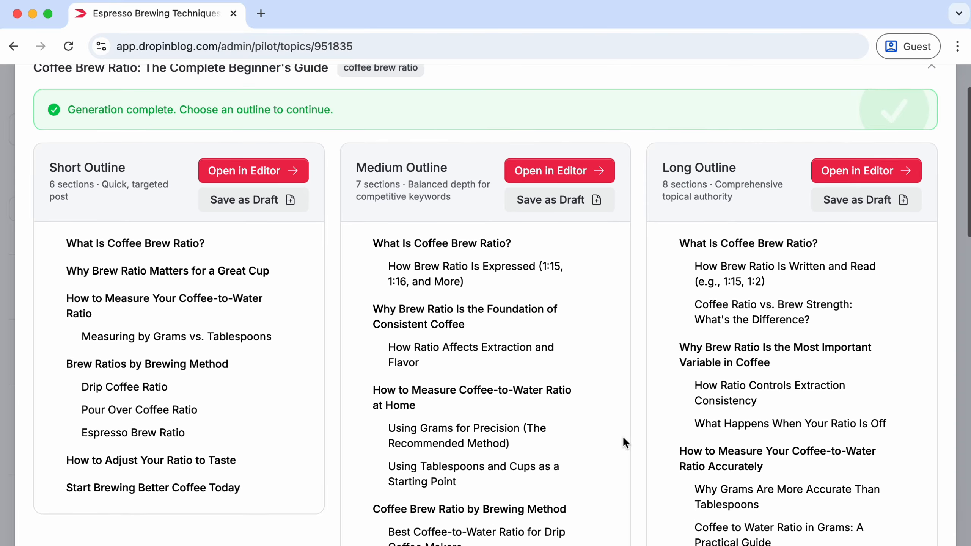
scroll(624, 439, "down", 1)
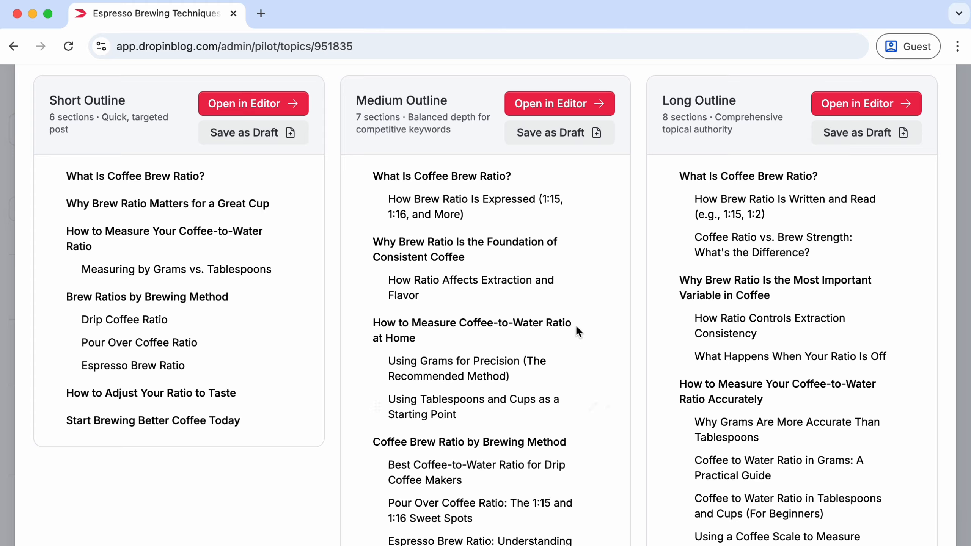
left_click(594, 251)
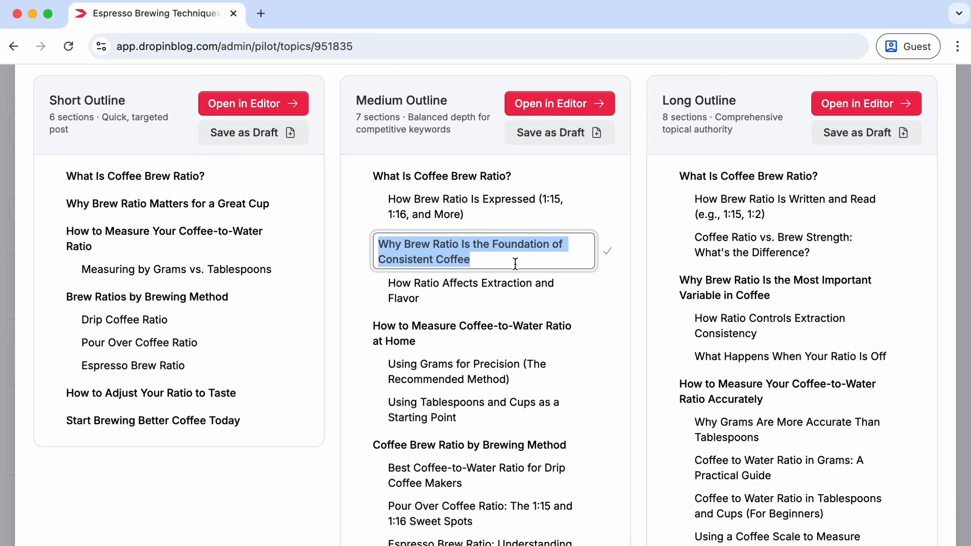
left_click(515, 263)
key("Return")
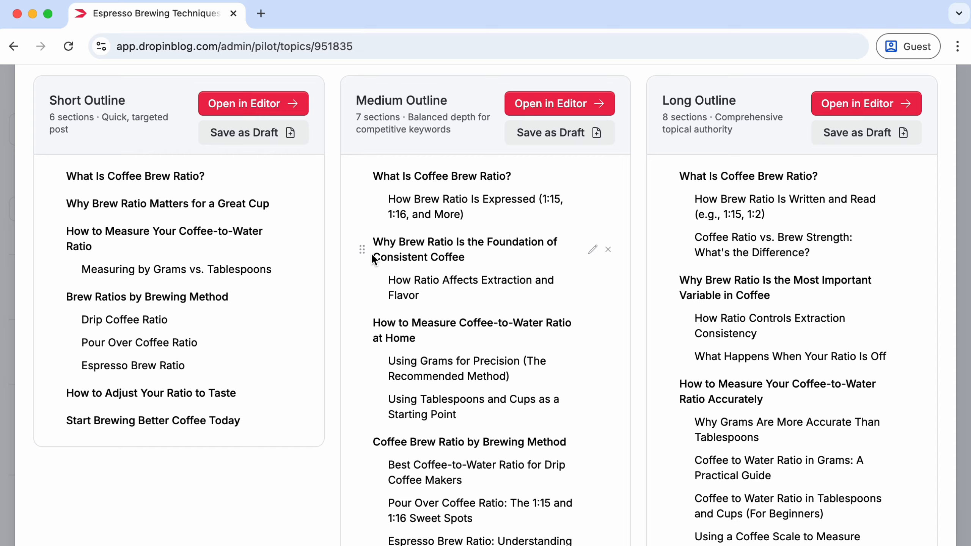
Move the medium outline's "Why Brew Ratio Is the Foundation of Consistent Coffee" heading below "How Ratio Affects Extraction and Flavor" and delete it
mouse_move(362, 249)
left_mouse_down()
mouse_move(364, 418)
mouse_move(364, 268)
left_mouse_up()
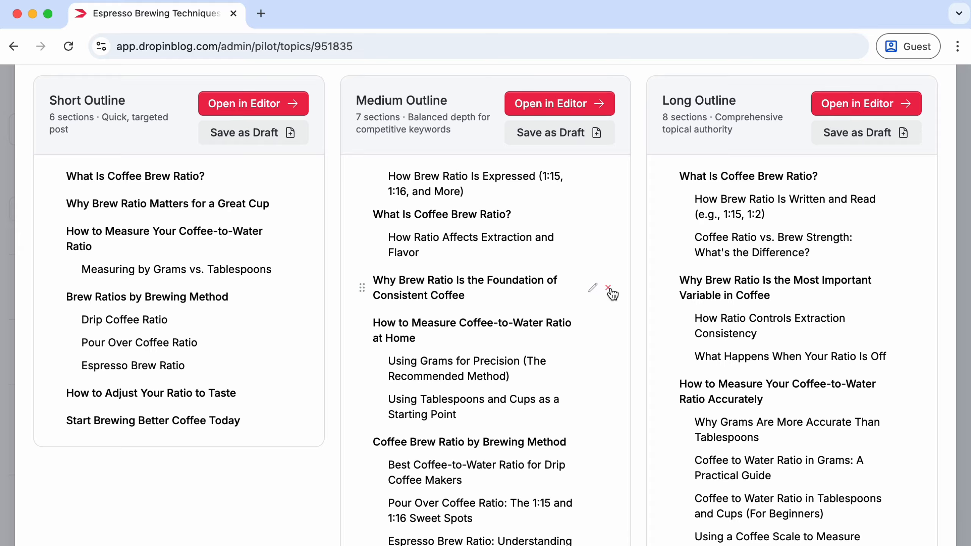
left_click(609, 287)
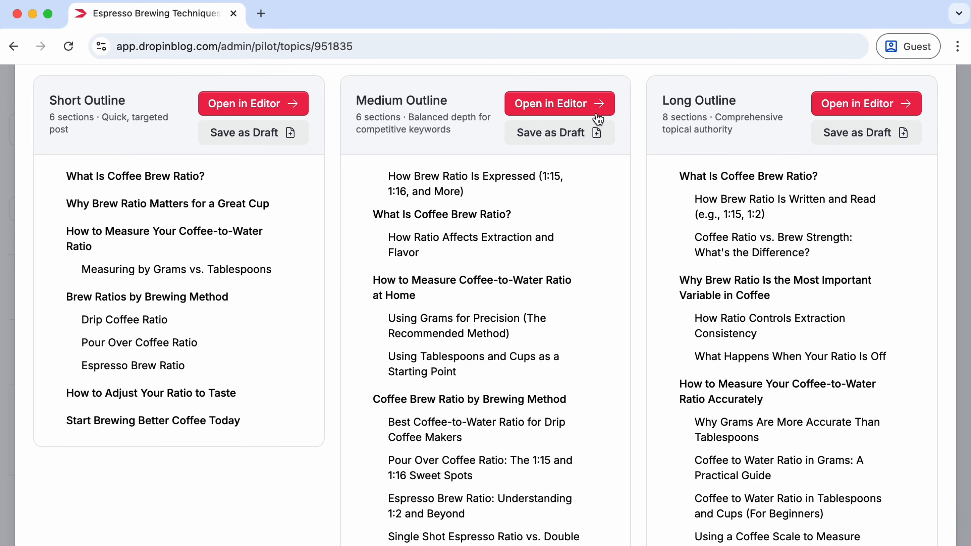
Open the medium outline in the post editor and review the draft's table of contents, section headings and writing tips
left_click(594, 111)
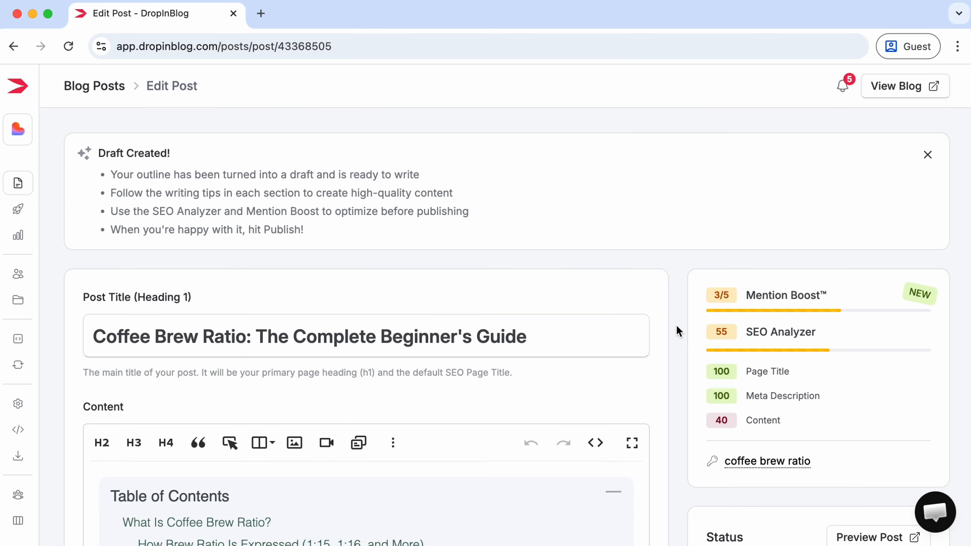
scroll(676, 324, "down", 5)
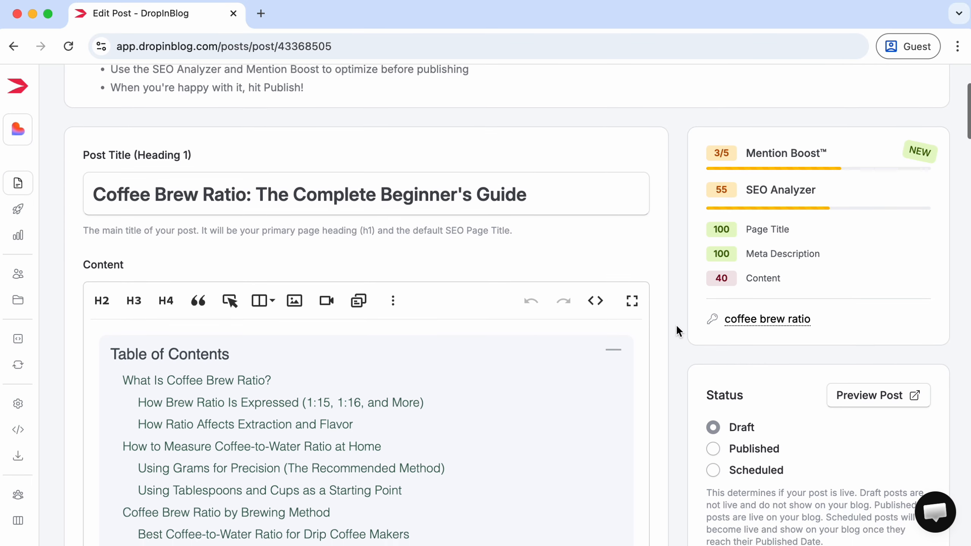
scroll(677, 327, "down", 9)
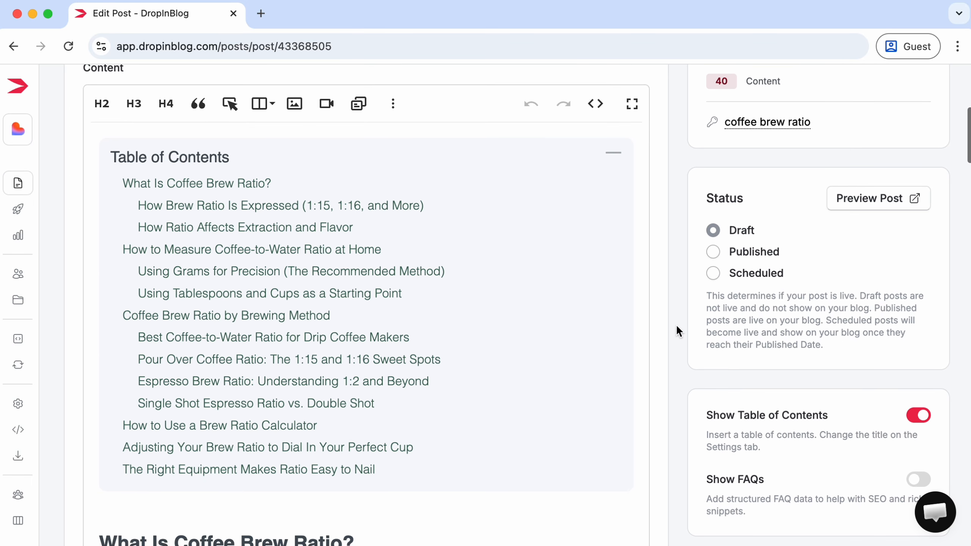
scroll(677, 331, "down", 8)
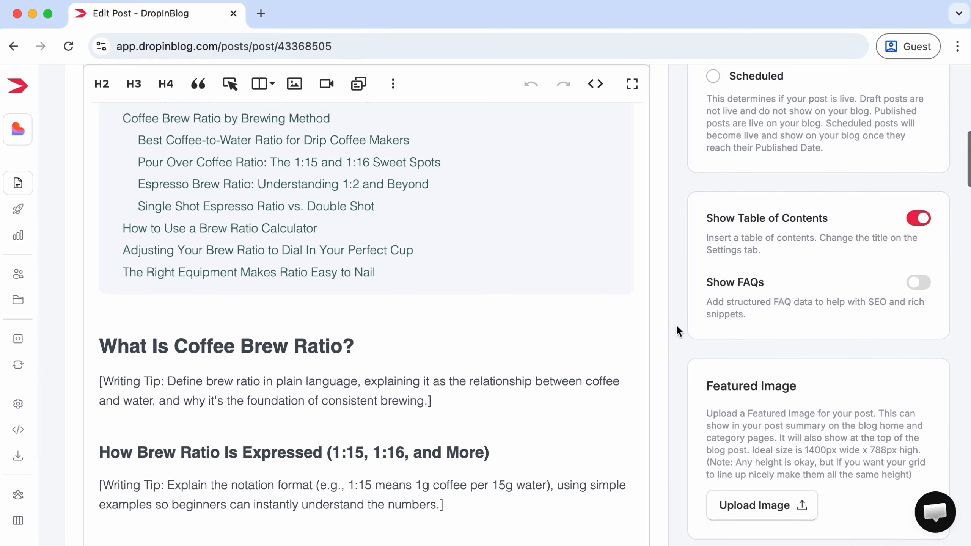
scroll(677, 332, "down", 10)
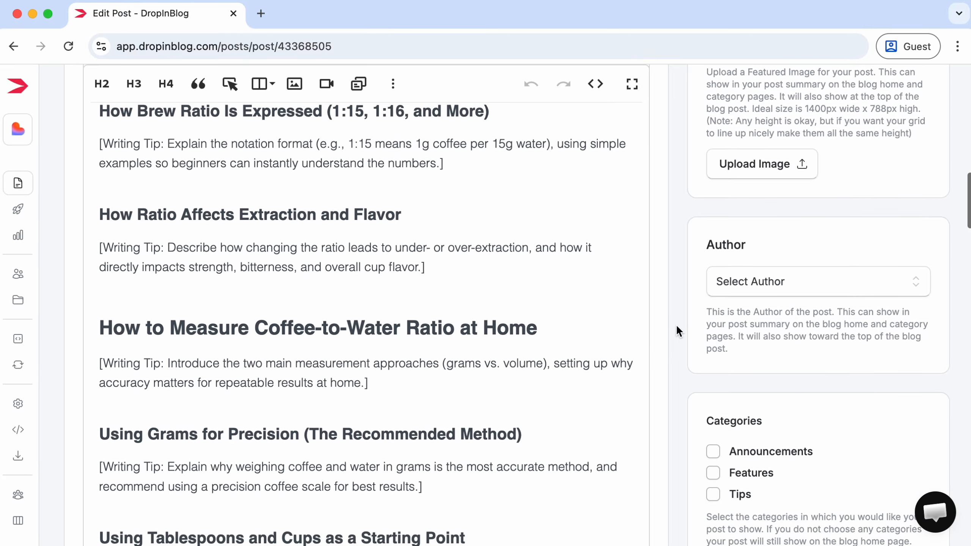
scroll(677, 331, "down", 3)
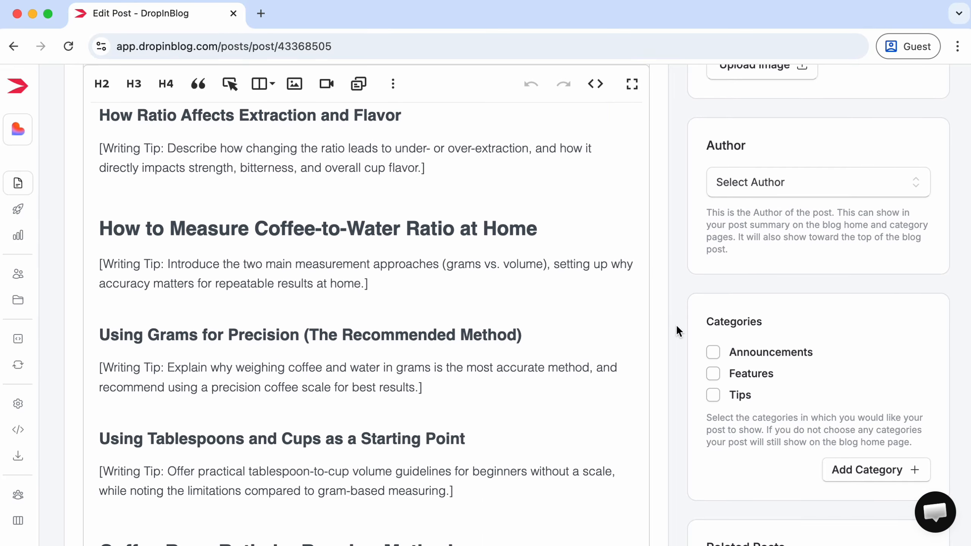
scroll(677, 331, "down", 5)
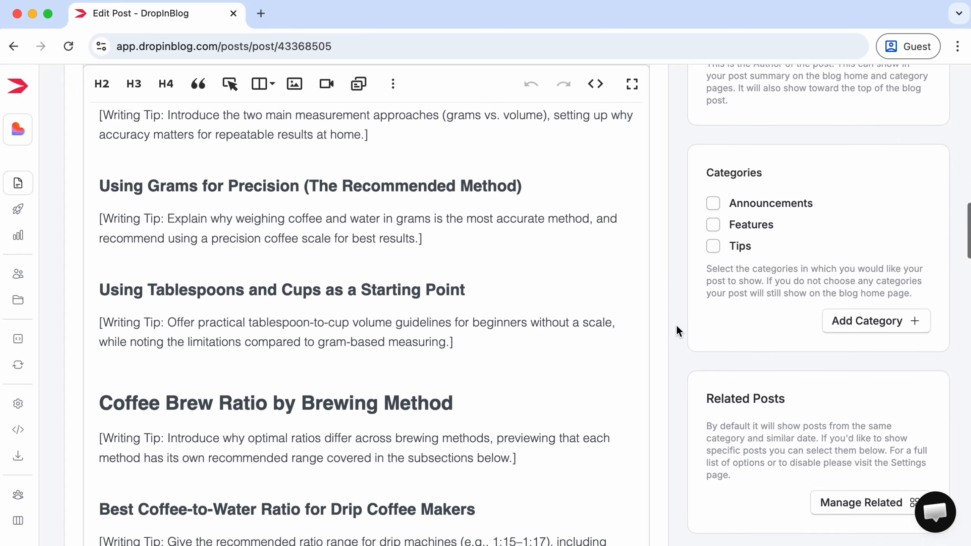
scroll(677, 331, "down", 3)
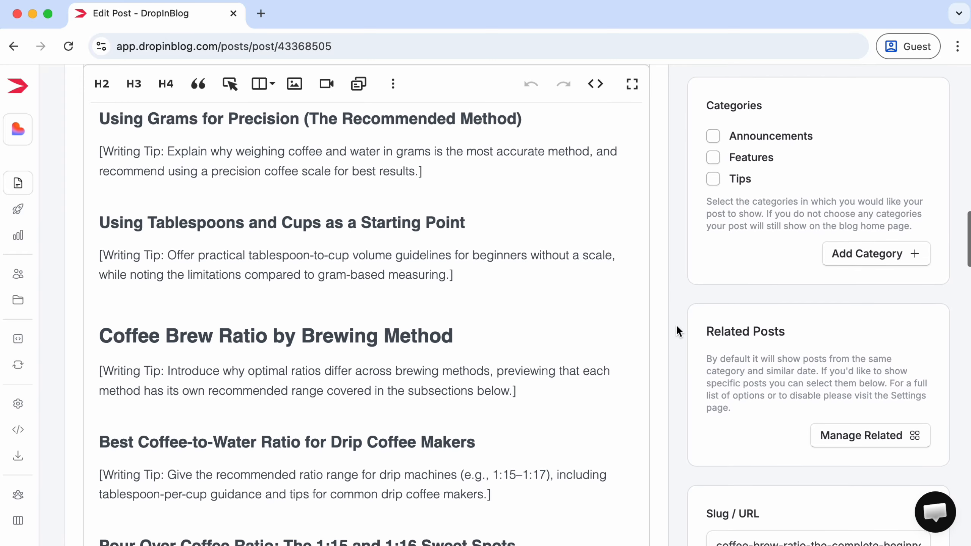
scroll(677, 331, "down", 5)
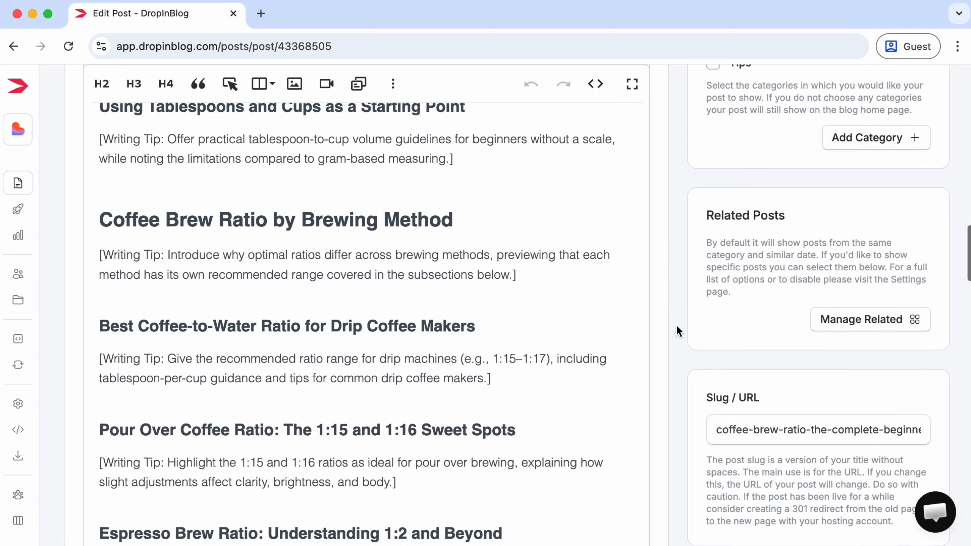
scroll(677, 331, "down", 6)
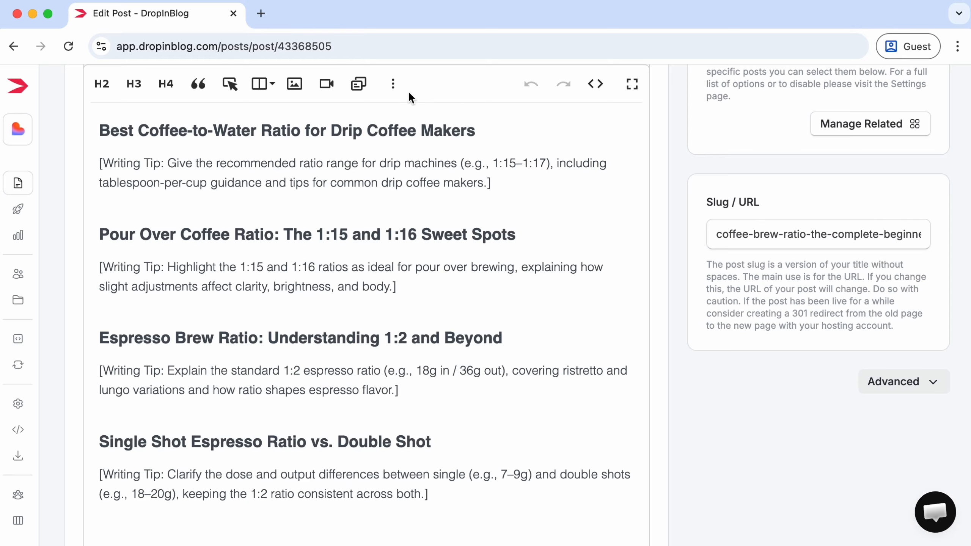
Show the content editor's additional formatting tools and review the primary and secondary keywords in the SEO analysis
left_click(396, 84)
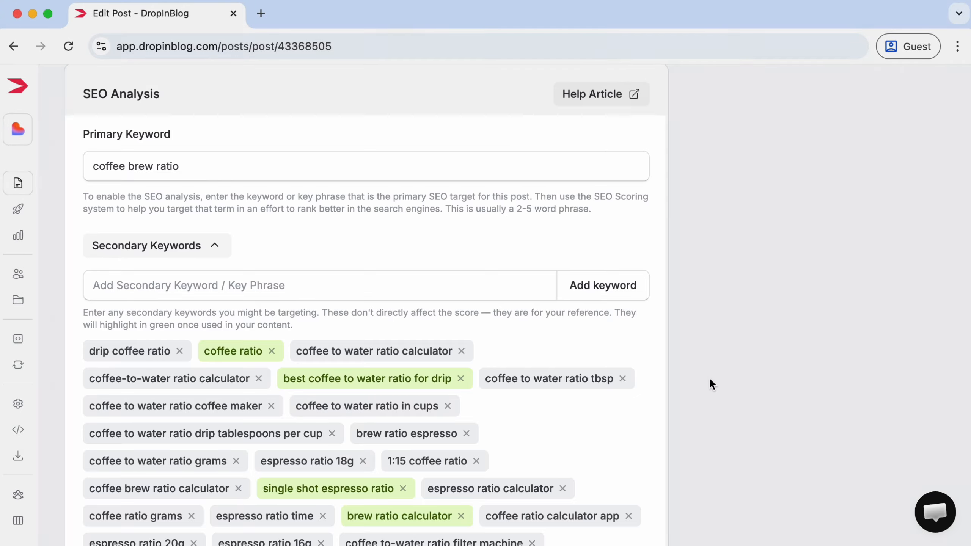
scroll(709, 378, "down", 6)
scroll(709, 378, "down", 6)
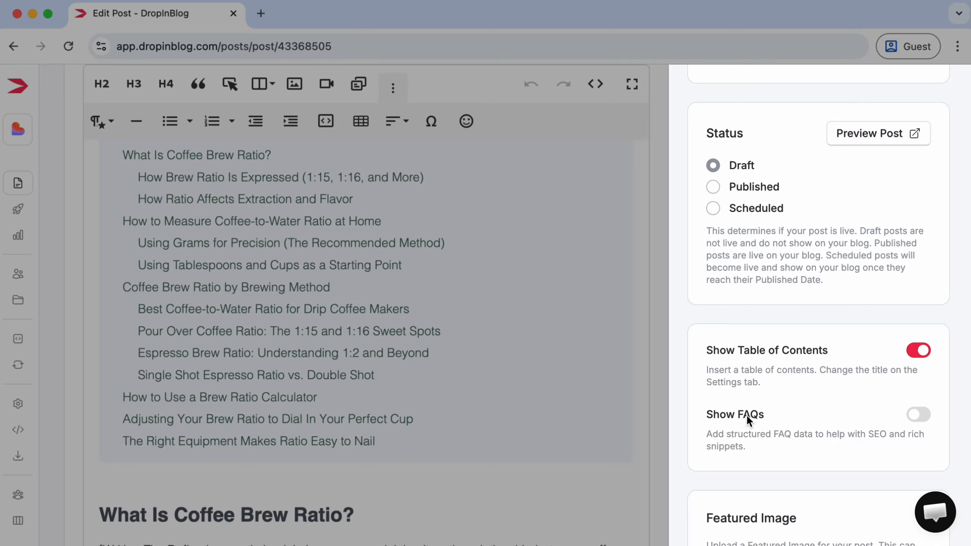
Review the post's FAQ, featured image, author, category and related post settings, and set its status to Published
scroll(749, 419, "down", 5)
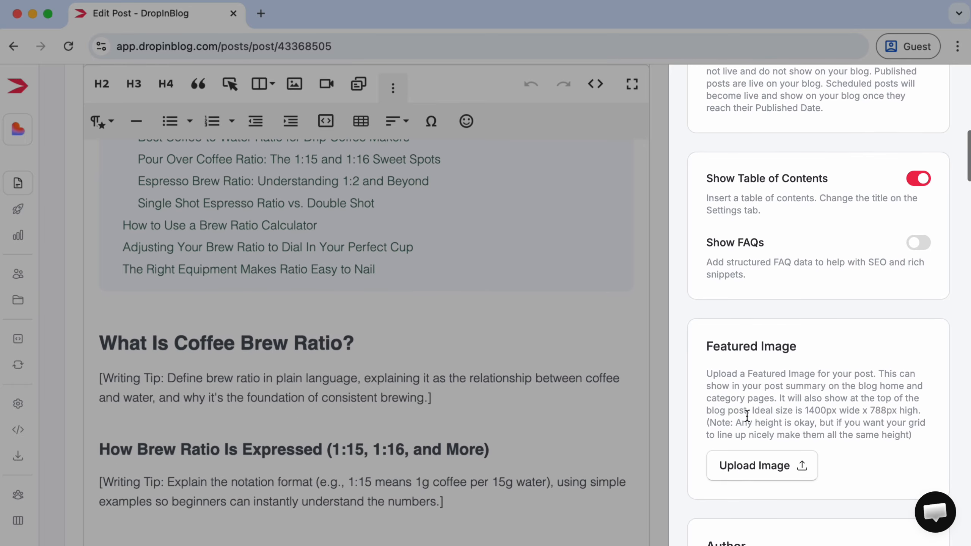
scroll(747, 416, "down", 5)
scroll(747, 419, "down", 7)
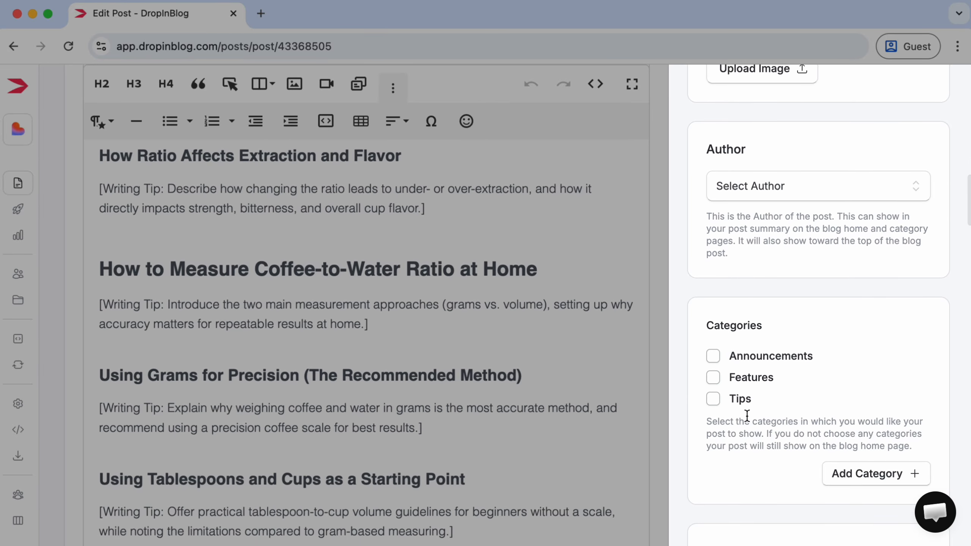
scroll(747, 417, "down", 5)
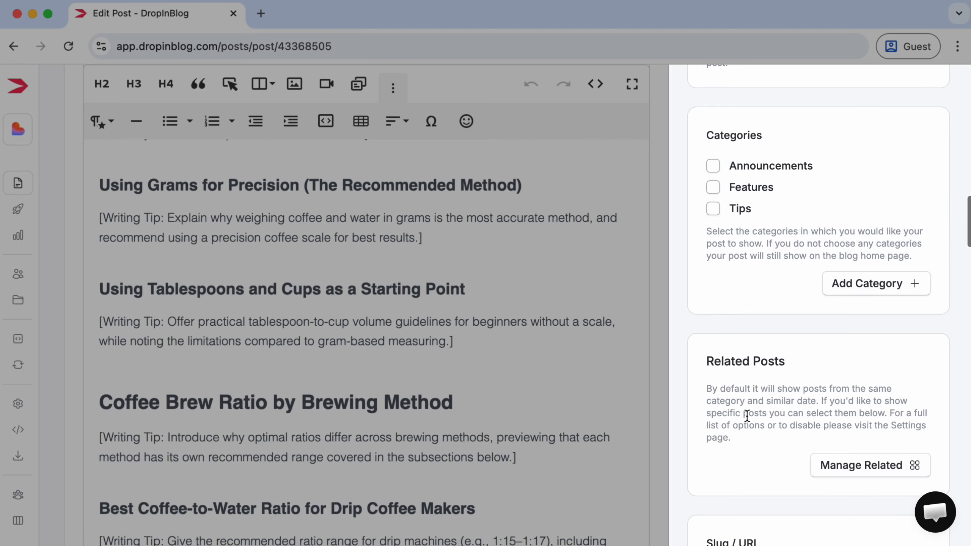
scroll(747, 416, "up", 3)
scroll(747, 417, "up", 15)
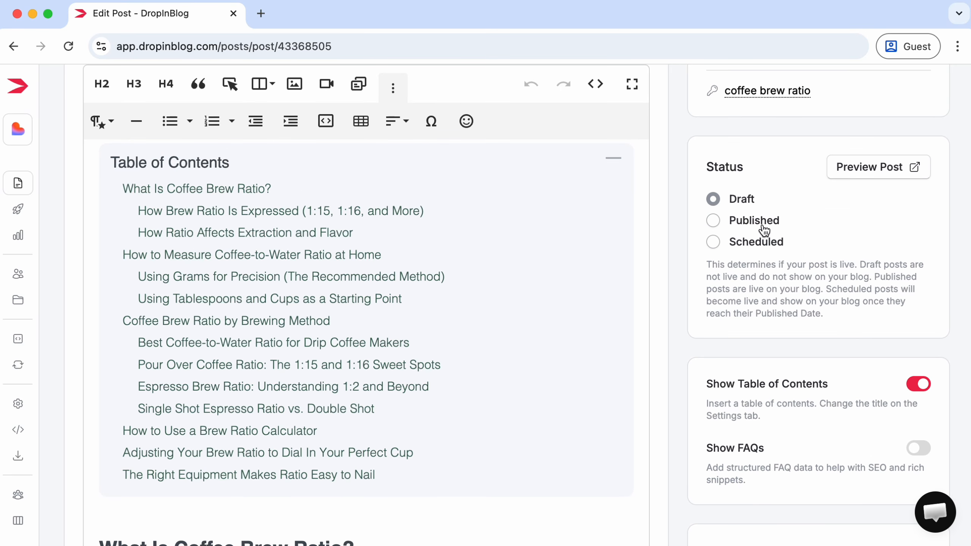
left_click(763, 225)
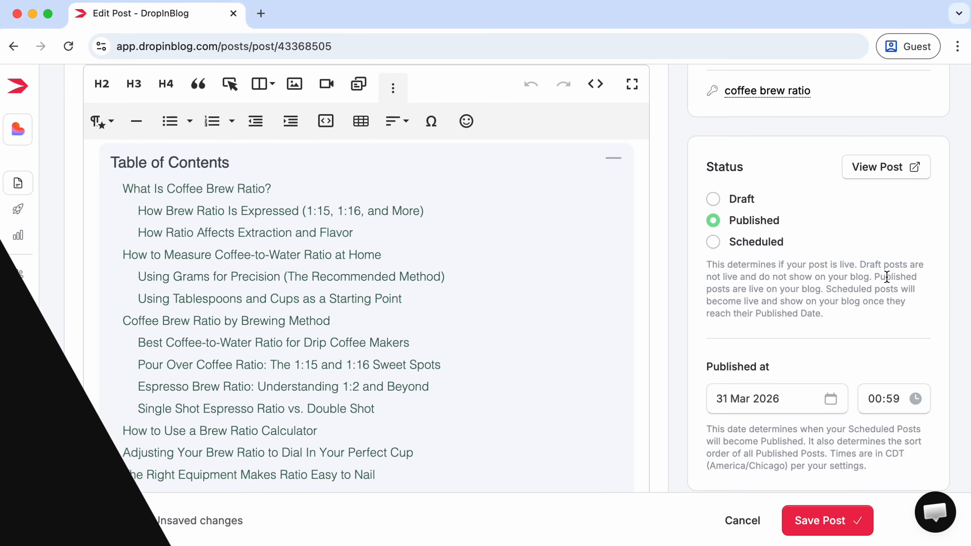